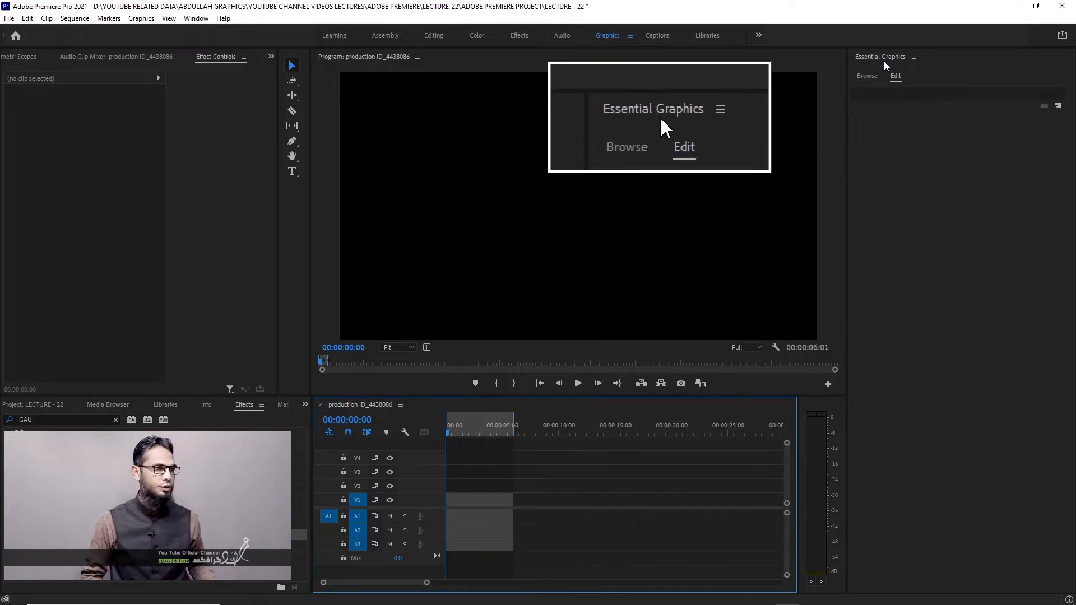
# Add a text layer reading WORK HARD to the empty frame with the Type tool.
pyautogui.click(292, 171)
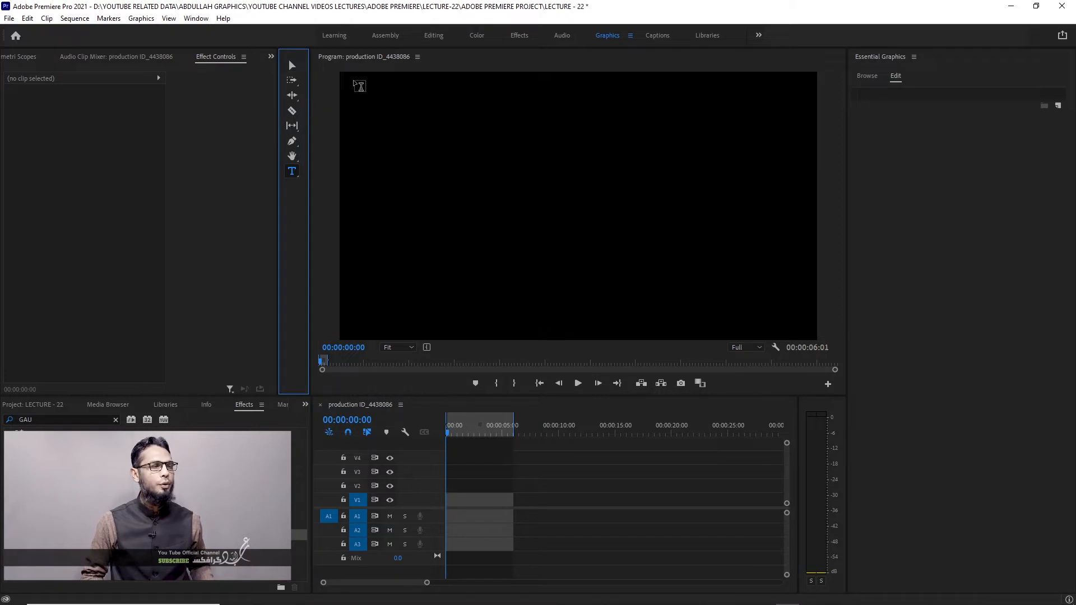
pyautogui.click(444, 182)
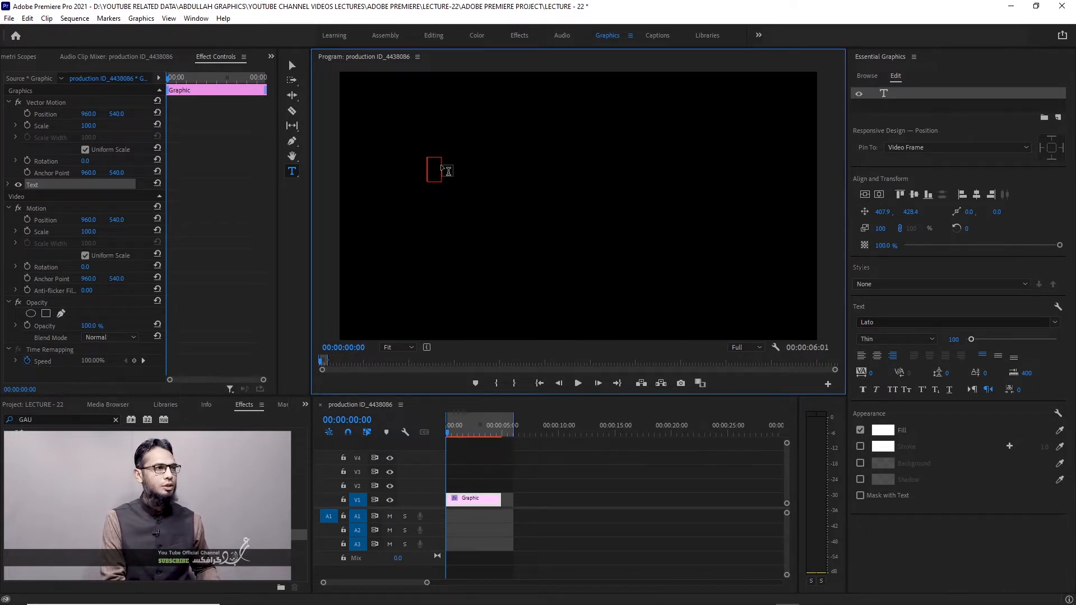
pyautogui.write('WORK H')
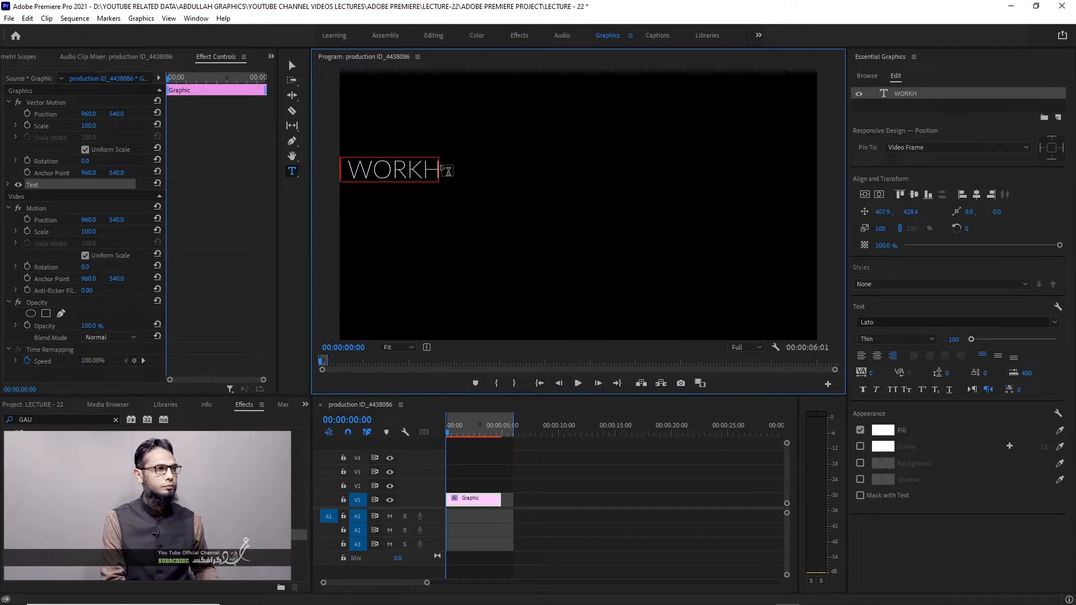
pyautogui.press('BackSpace')
pyautogui.write('HARD')
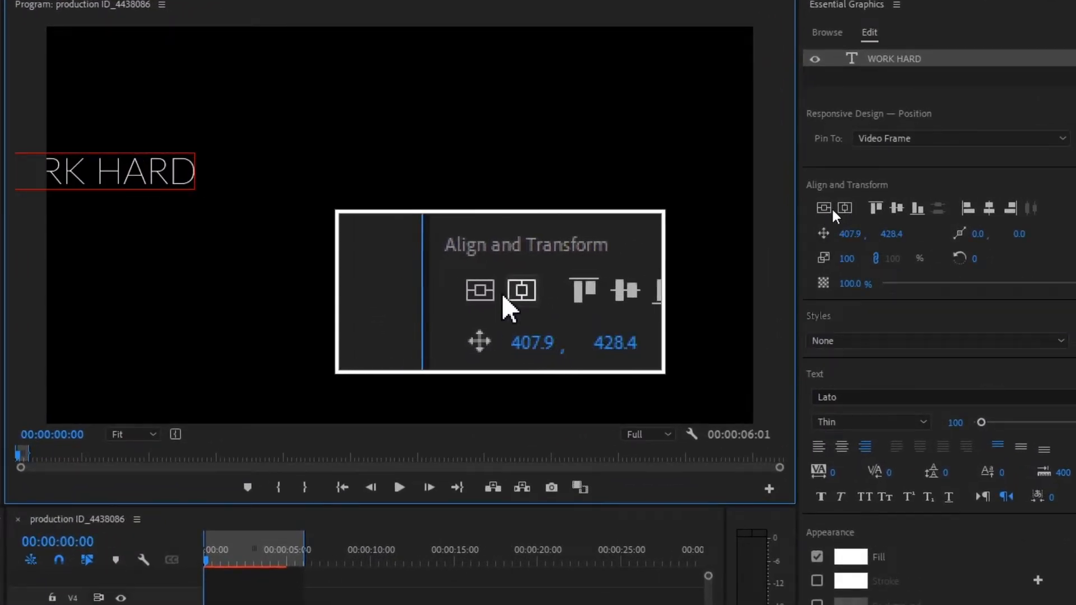
# Center the WORK HARD text vertically and horizontally in the frame and switch to the Selection tool.
pyautogui.click(825, 208)
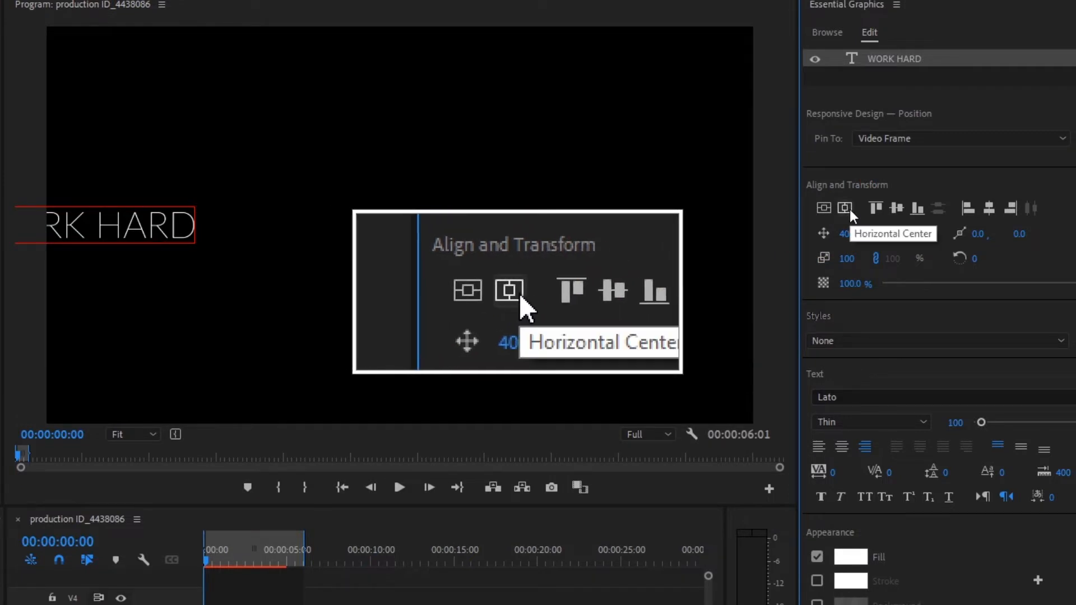
pyautogui.click(845, 209)
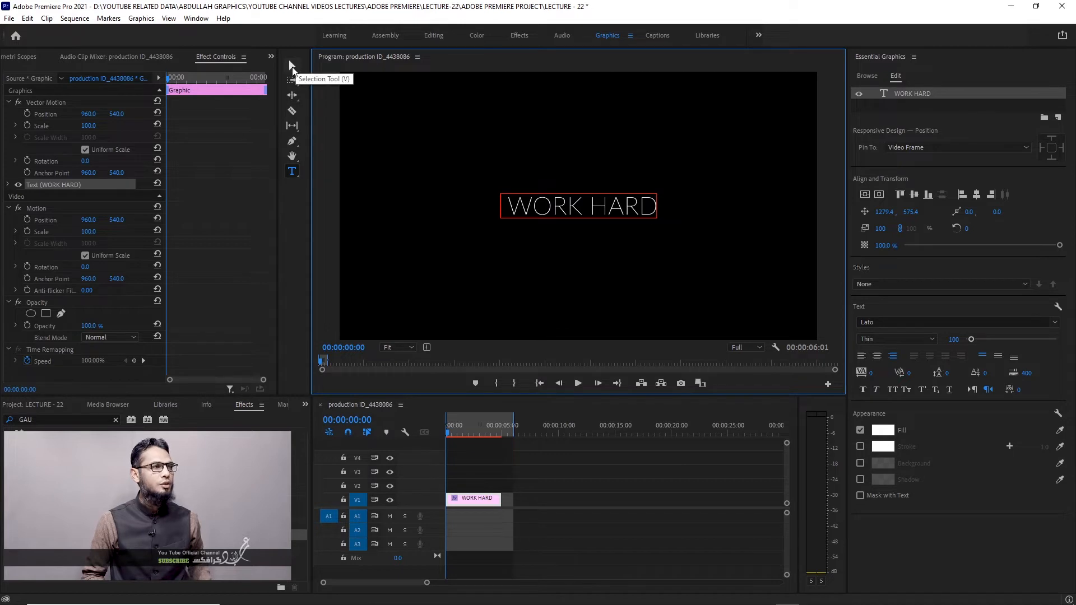
pyautogui.click(292, 66)
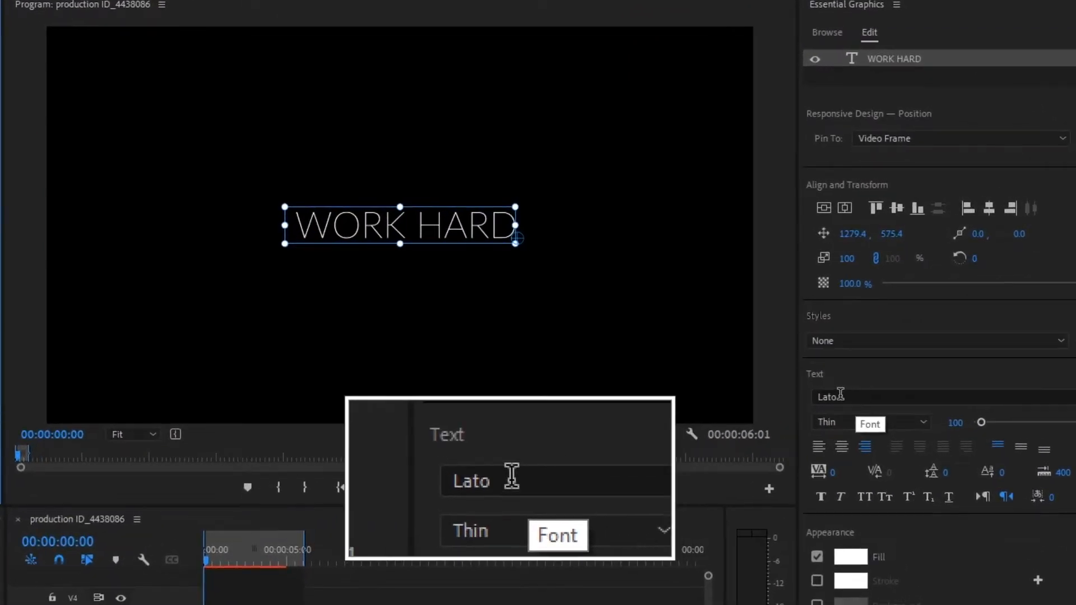
# Set the WORK HARD text's font to Lato Light.
pyautogui.click(864, 322)
pyautogui.click(867, 396)
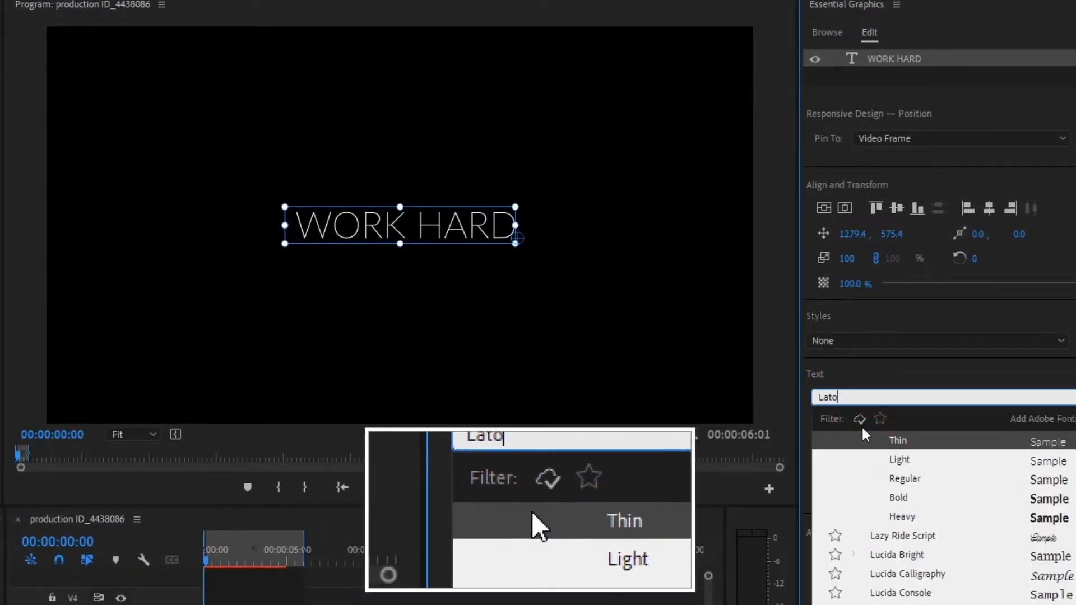
pyautogui.click(899, 460)
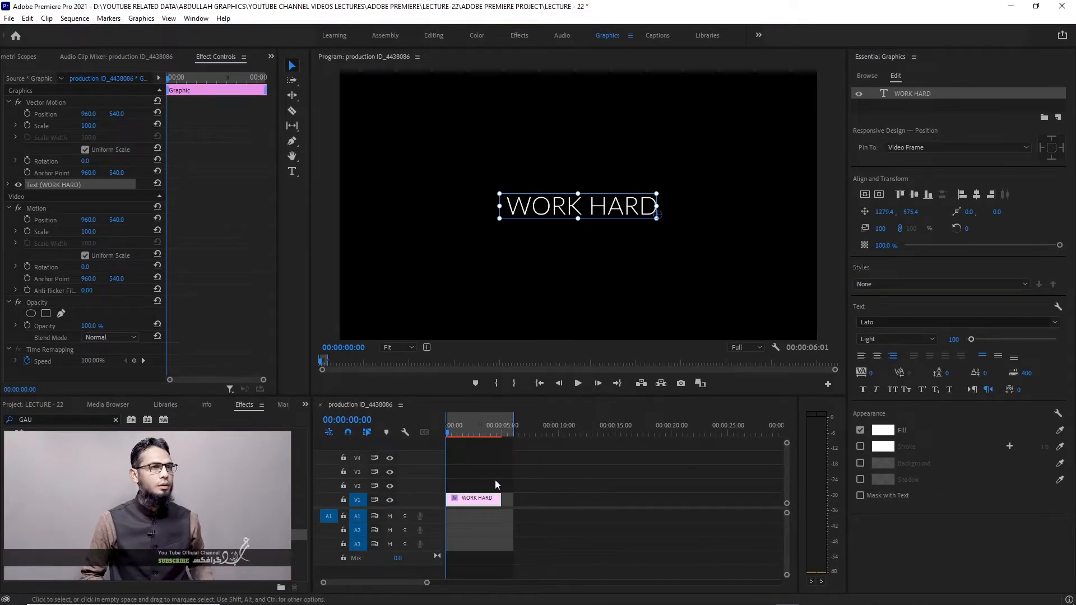
# Add a second text layer reading DREAM BIG NEVER GIVEUP to the WORK HARD graphic clip.
pyautogui.click(495, 470)
pyautogui.click(477, 500)
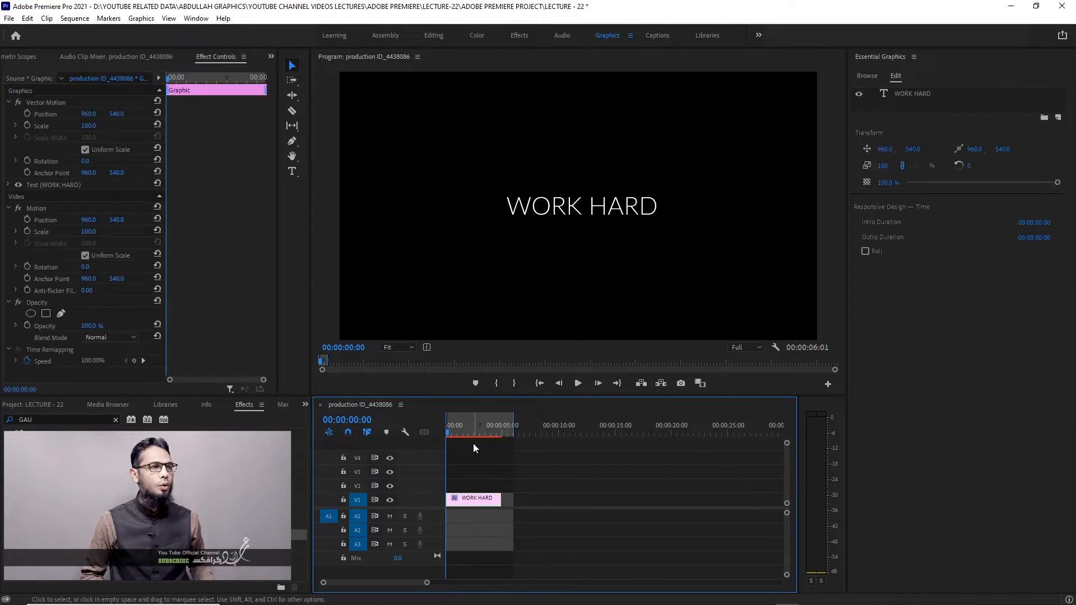
pyautogui.click(293, 172)
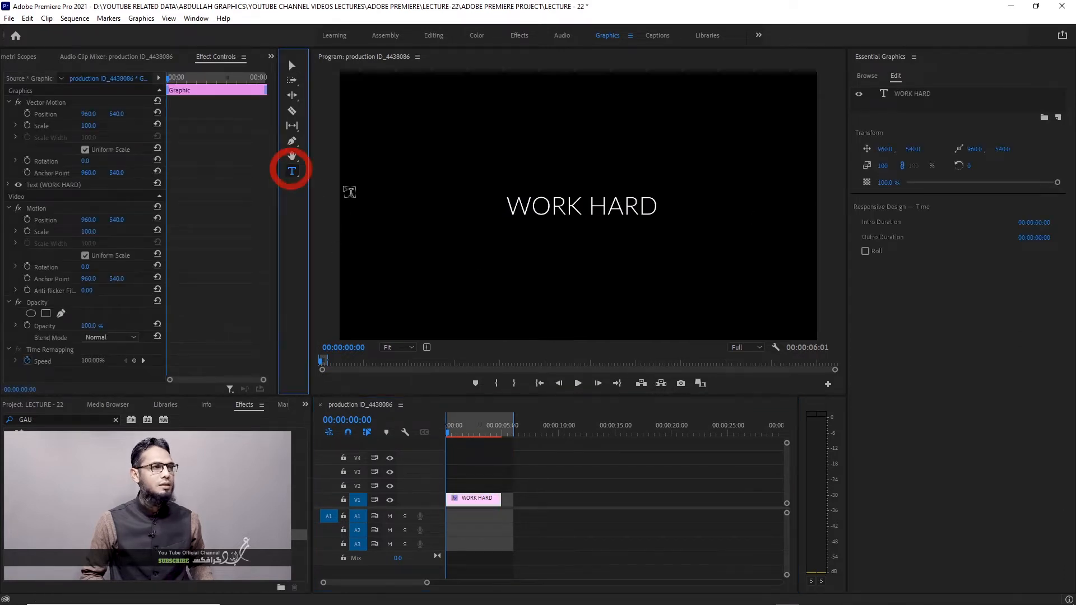
pyautogui.click(491, 219)
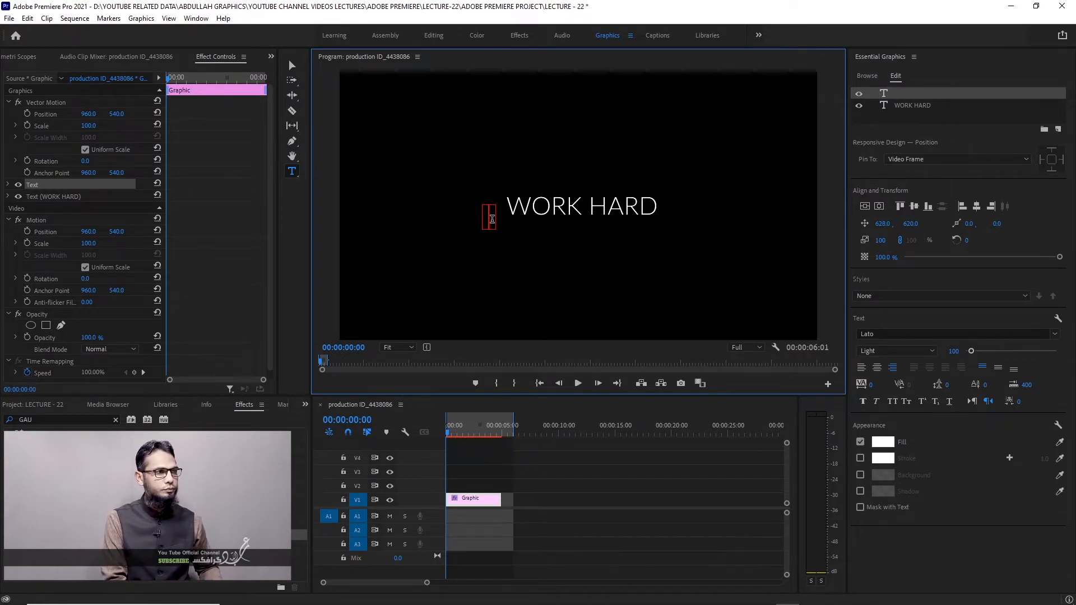
pyautogui.write('DREAM BIG NEVER GIVEUP')
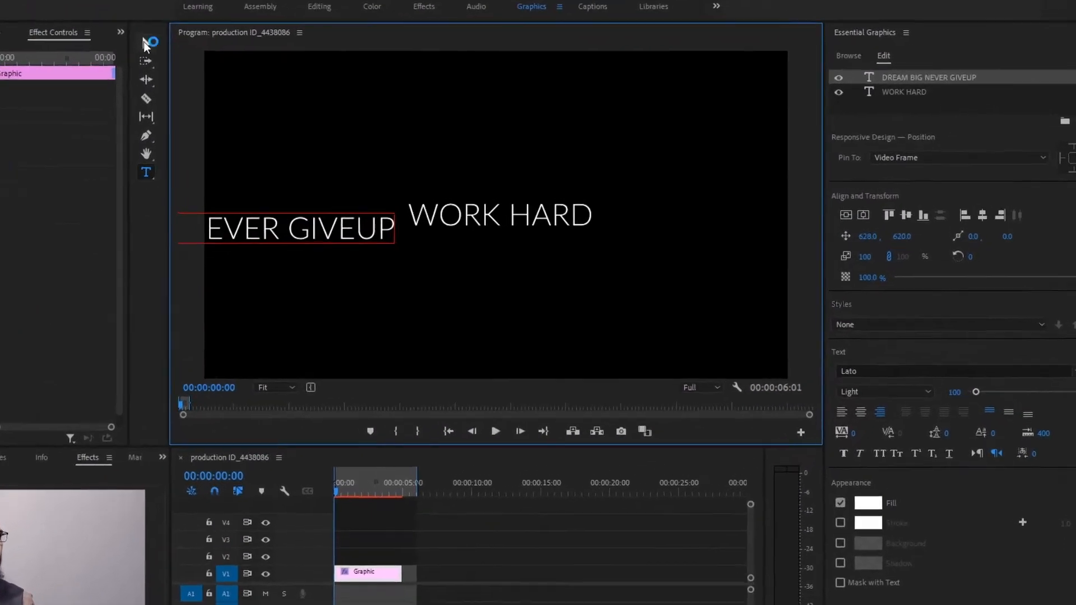
# Center the DREAM BIG NEVER GIVEUP text in the frame and lower it beneath WORK HARD to a vertical position of 681.
pyautogui.click(292, 65)
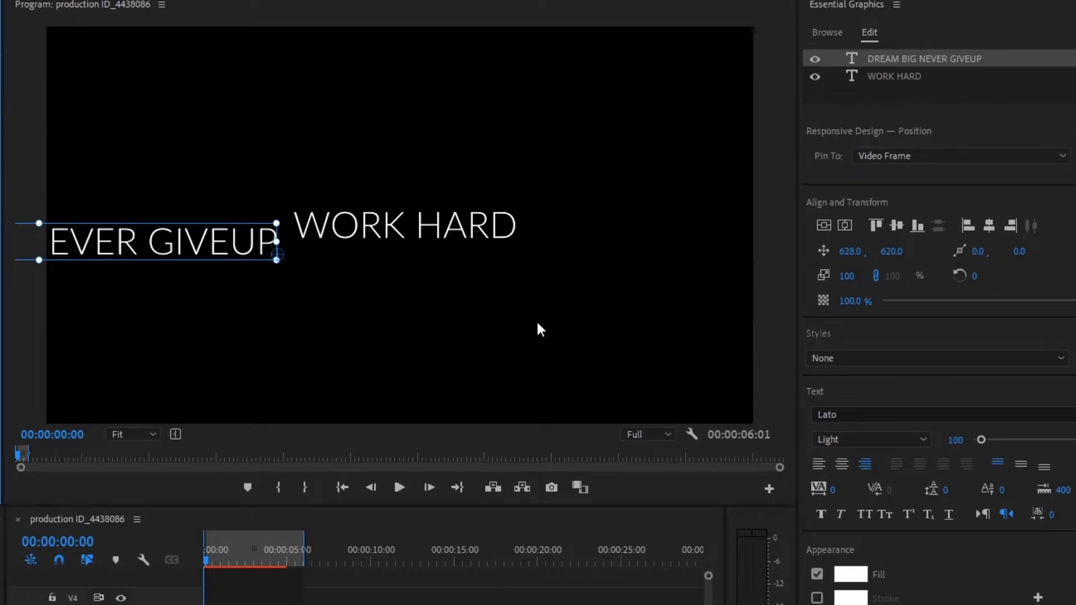
pyautogui.click(828, 225)
pyautogui.click(845, 224)
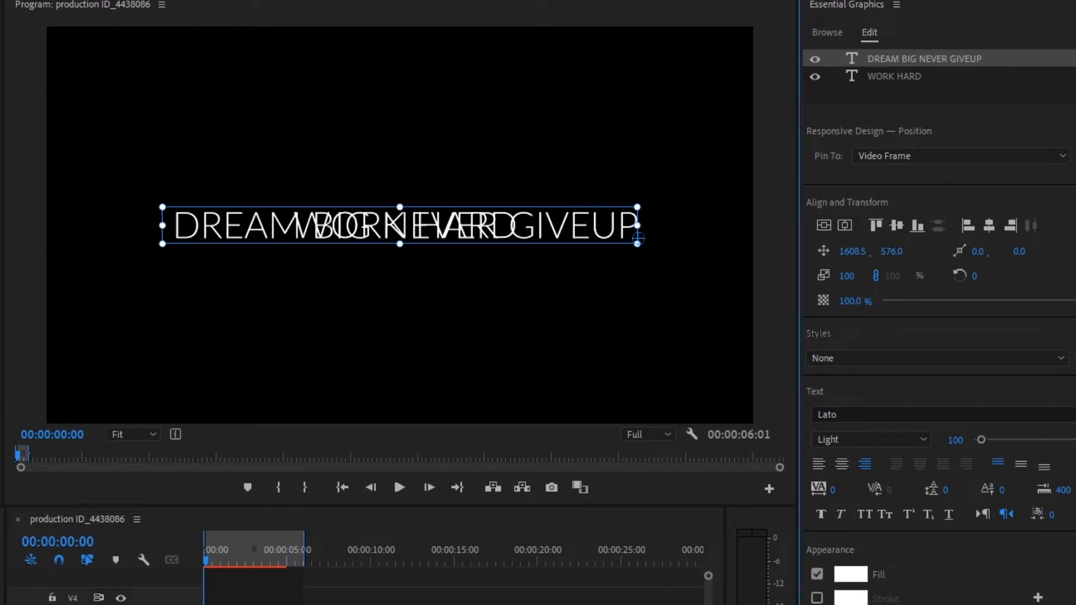
pyautogui.moveTo(891, 252); pyautogui.dragTo(958, 251)
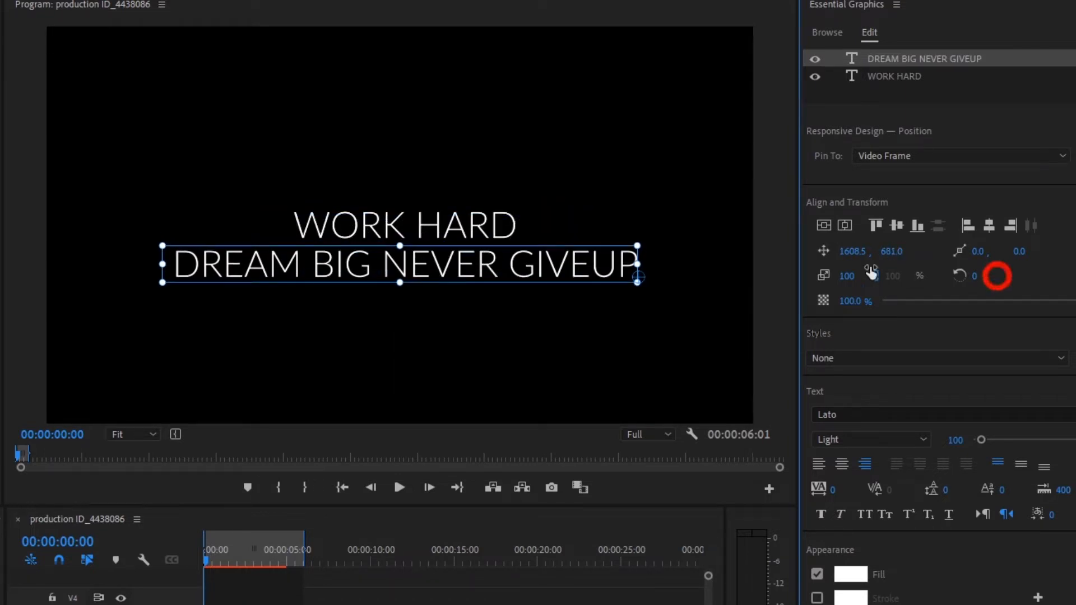
# Set the second text line's font style to Thin and extend the title clip to the end of the marked range.
pyautogui.click(870, 437)
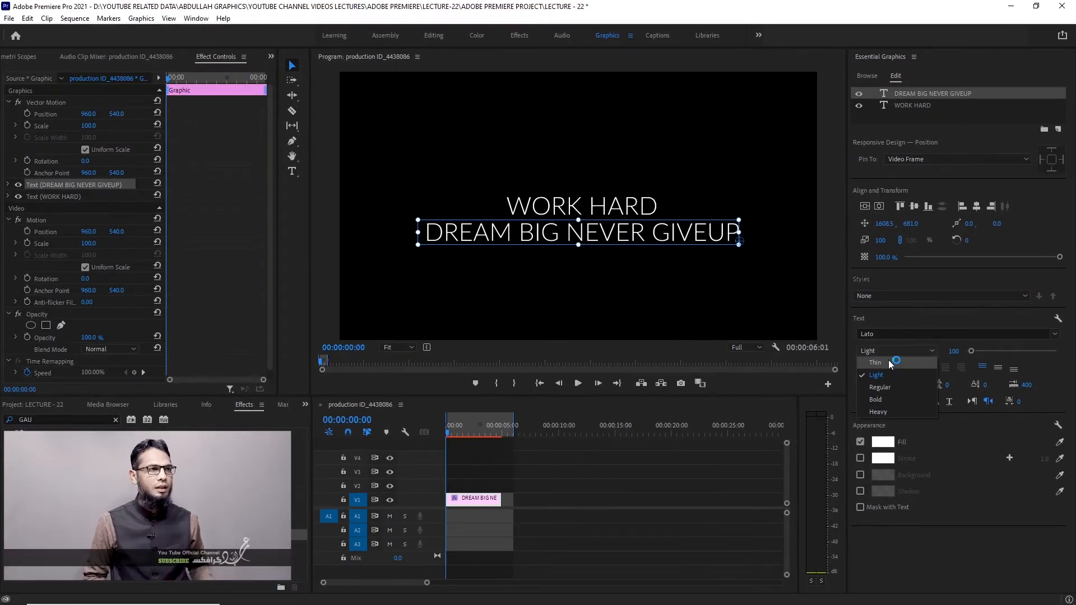
pyautogui.click(889, 361)
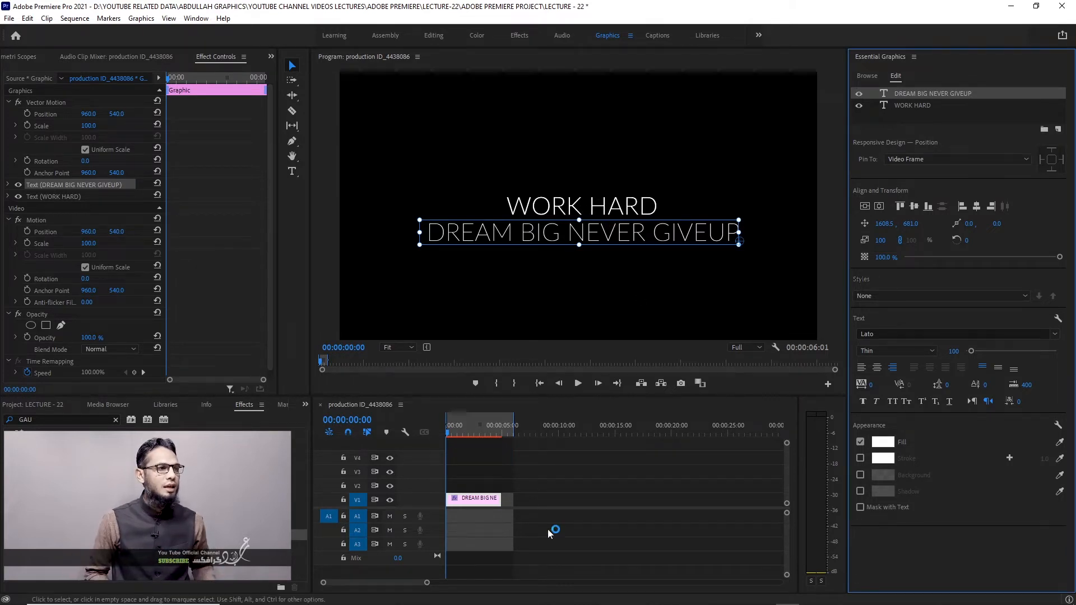
pyautogui.moveTo(500, 502); pyautogui.dragTo(493, 504)
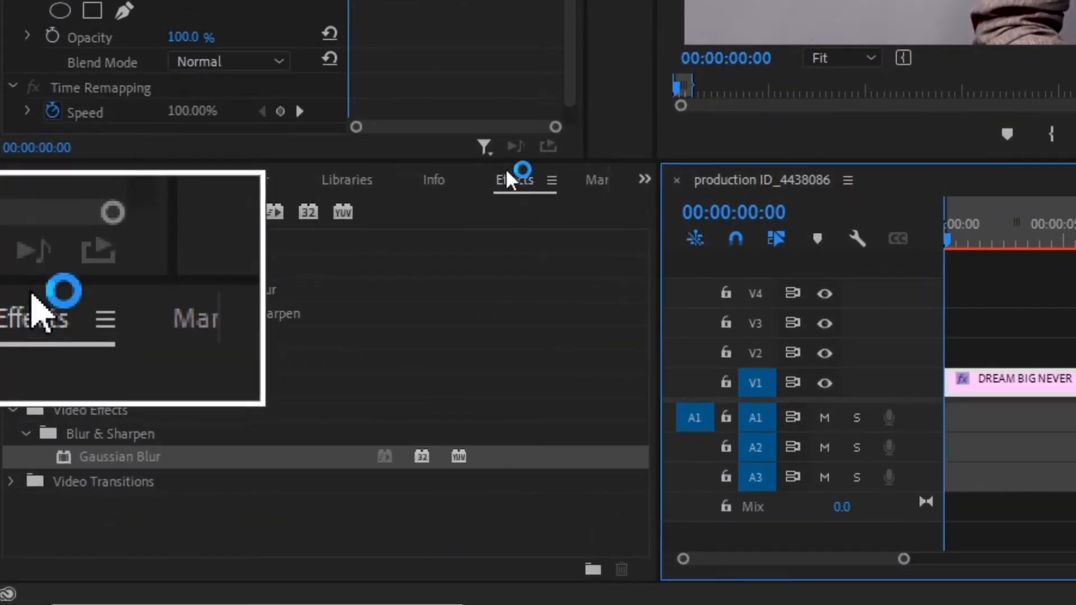
# Search the effects for WHIP and apply the Whip transition to the start of the title clip.
pyautogui.moveTo(78, 214); pyautogui.dragTo(38, 206)
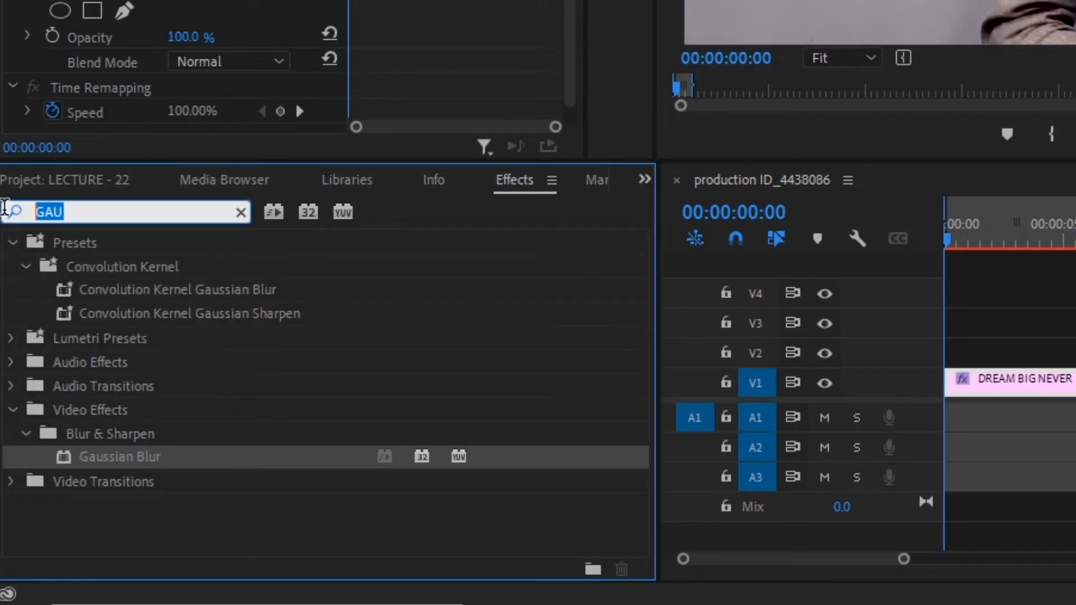
pyautogui.write('WHIP')
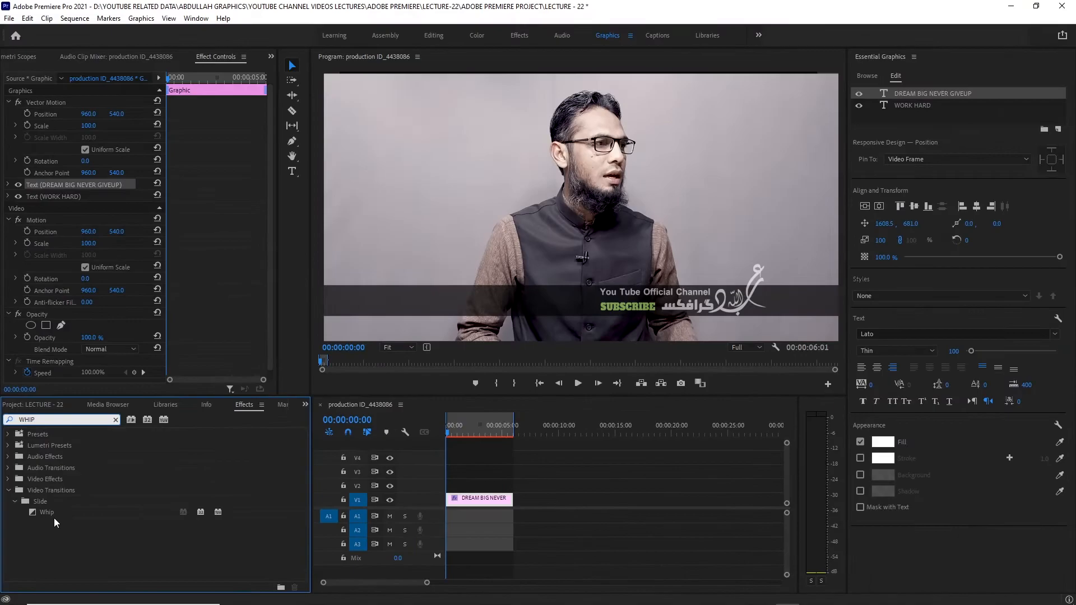
pyautogui.click(47, 512)
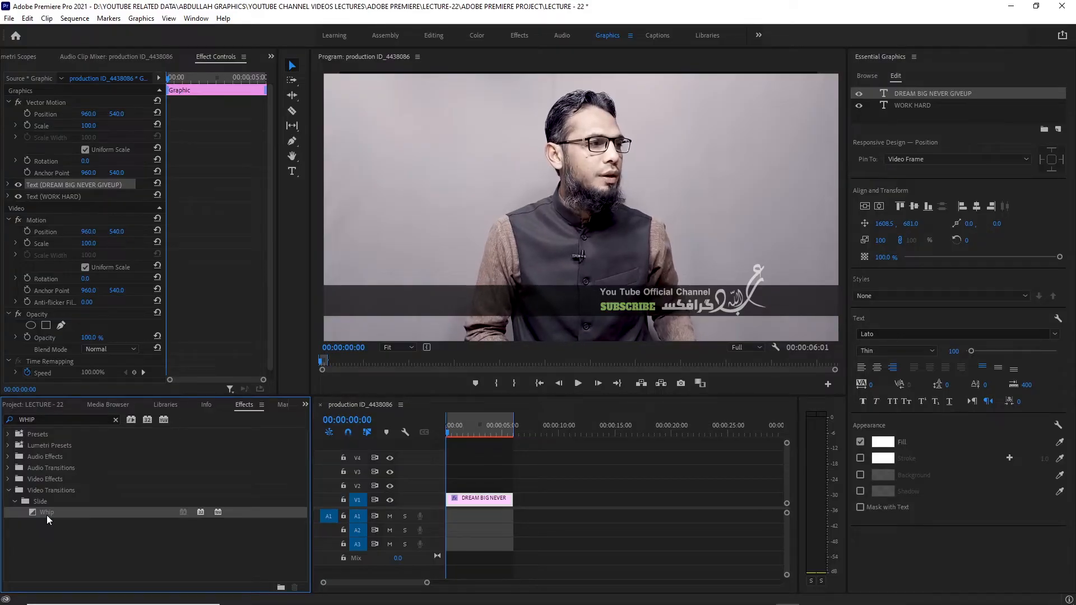
pyautogui.moveTo(43, 513); pyautogui.dragTo(362, 540)
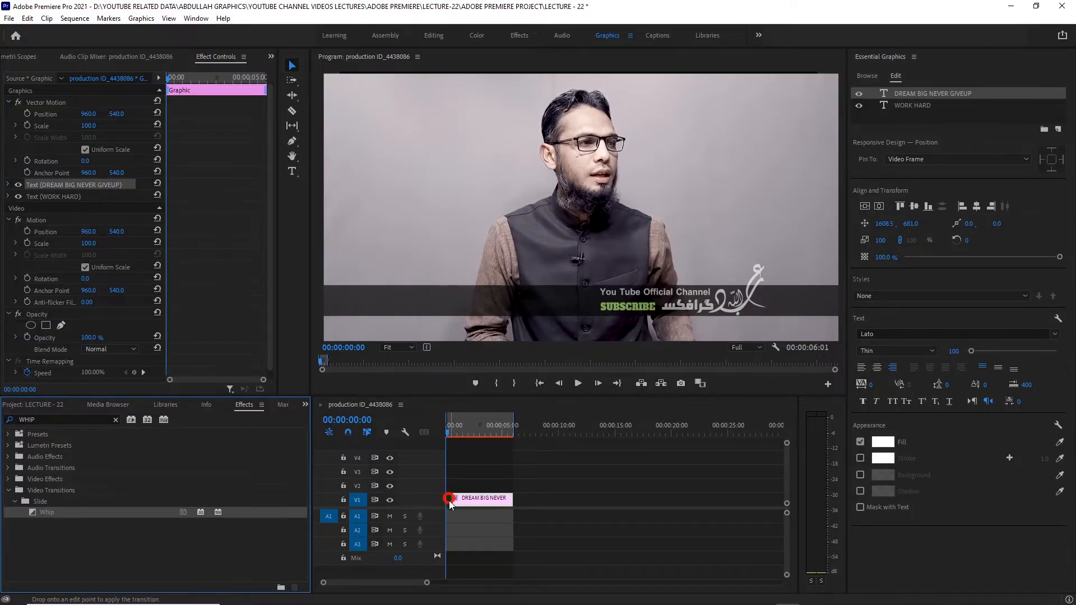
pyautogui.moveTo(449, 501); pyautogui.dragTo(450, 499)
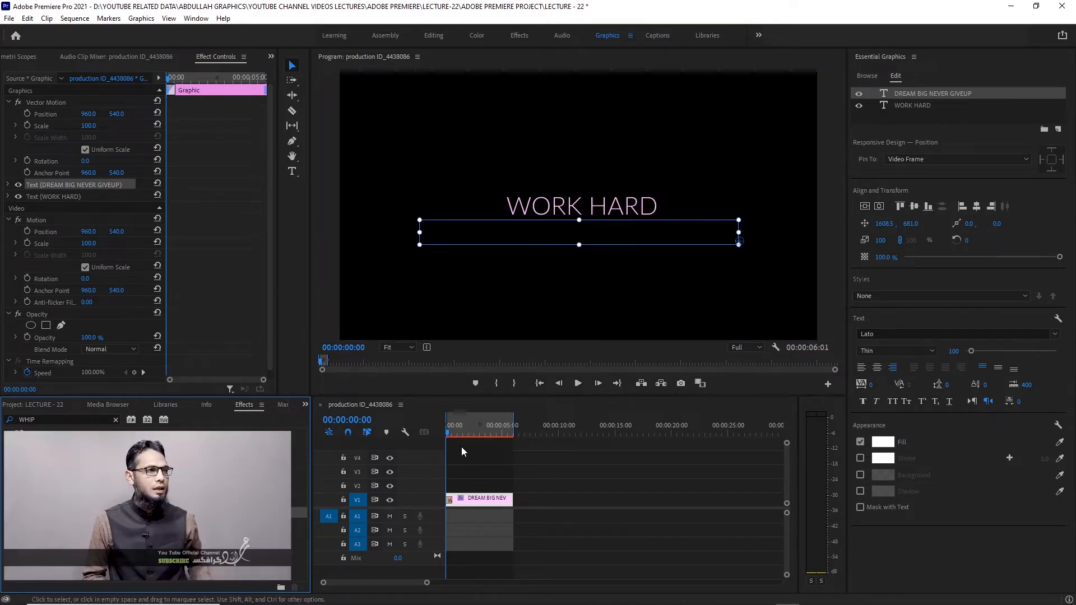
# Play the sequence from the beginning to preview the Whip transition on the title.
pyautogui.press('space')
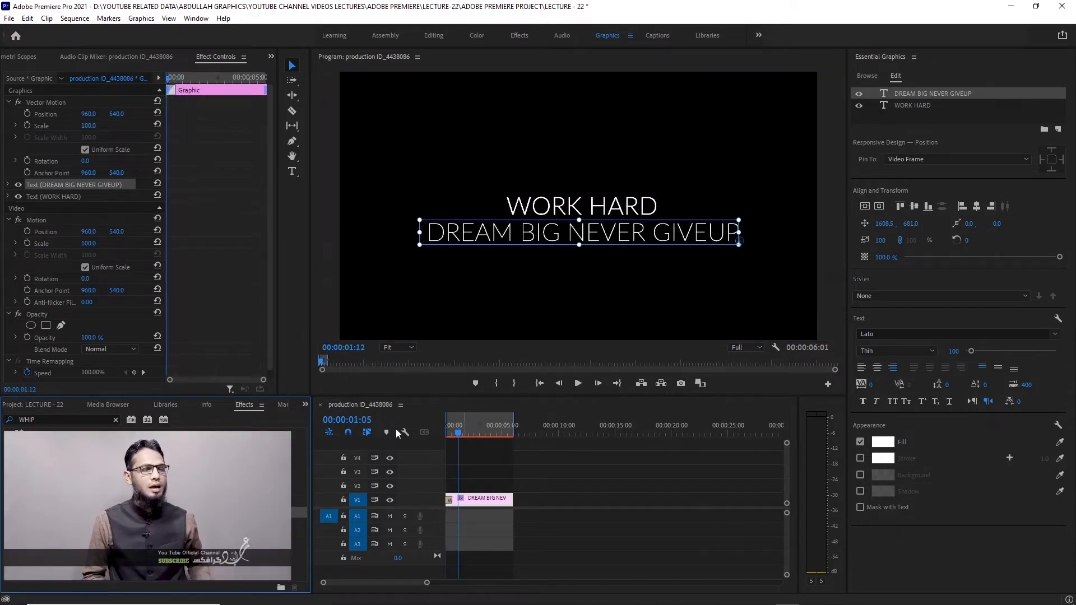
pyautogui.click(386, 428)
pyautogui.press('Home')
pyautogui.press('space')
pyautogui.press('space')
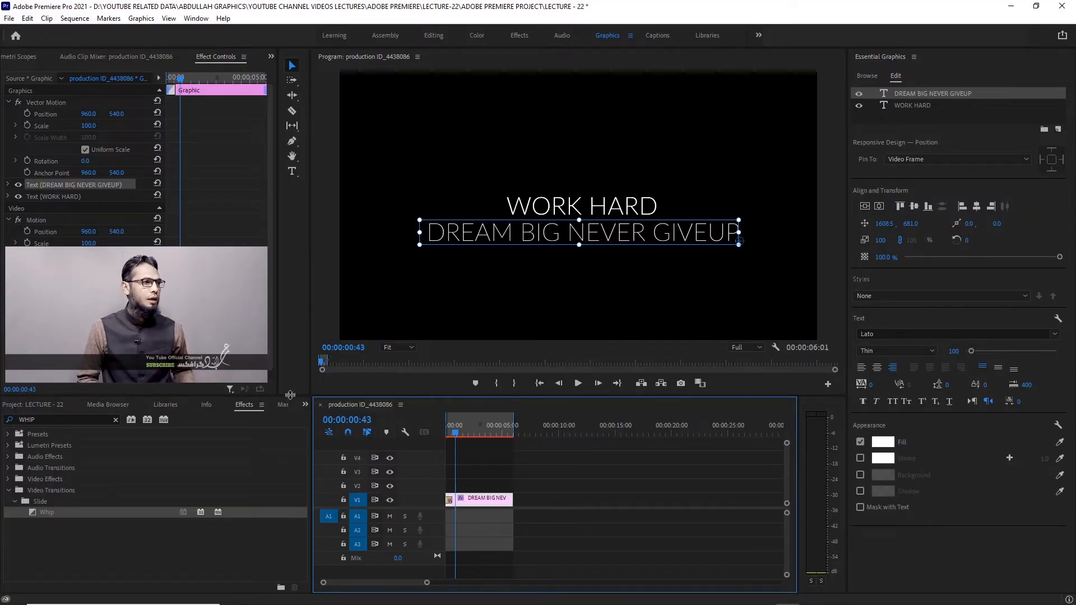
# Place the Thunderstorm audio clip from the project on track A1 beneath the title.
pyautogui.click(306, 405)
pyautogui.click(323, 418)
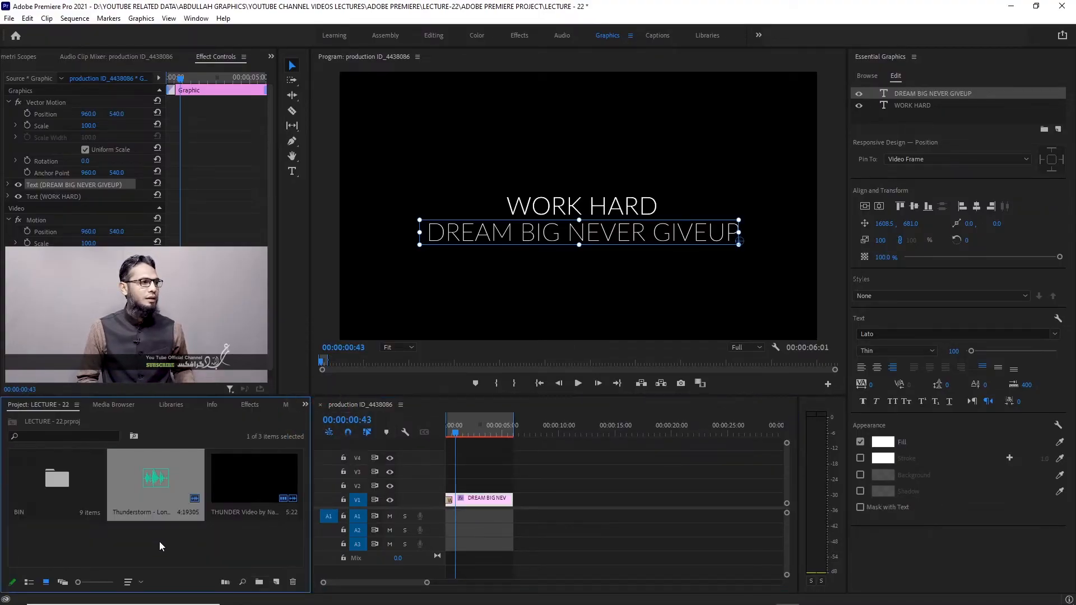
pyautogui.moveTo(153, 485); pyautogui.dragTo(512, 514)
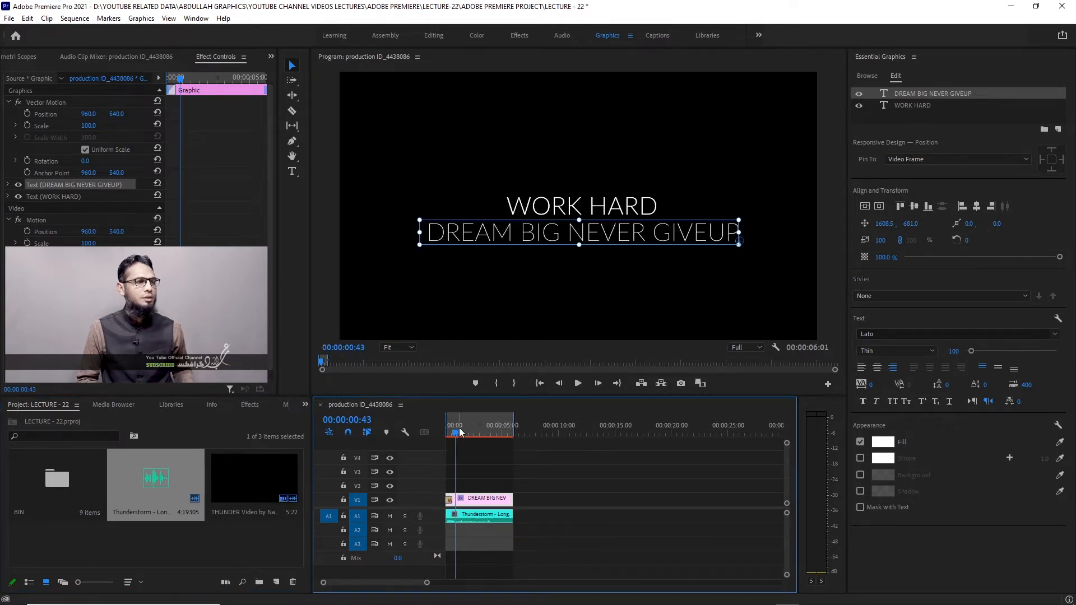
# Play the sequence from the start to review the title together with the thunderstorm sound.
pyautogui.moveTo(459, 432); pyautogui.dragTo(411, 432)
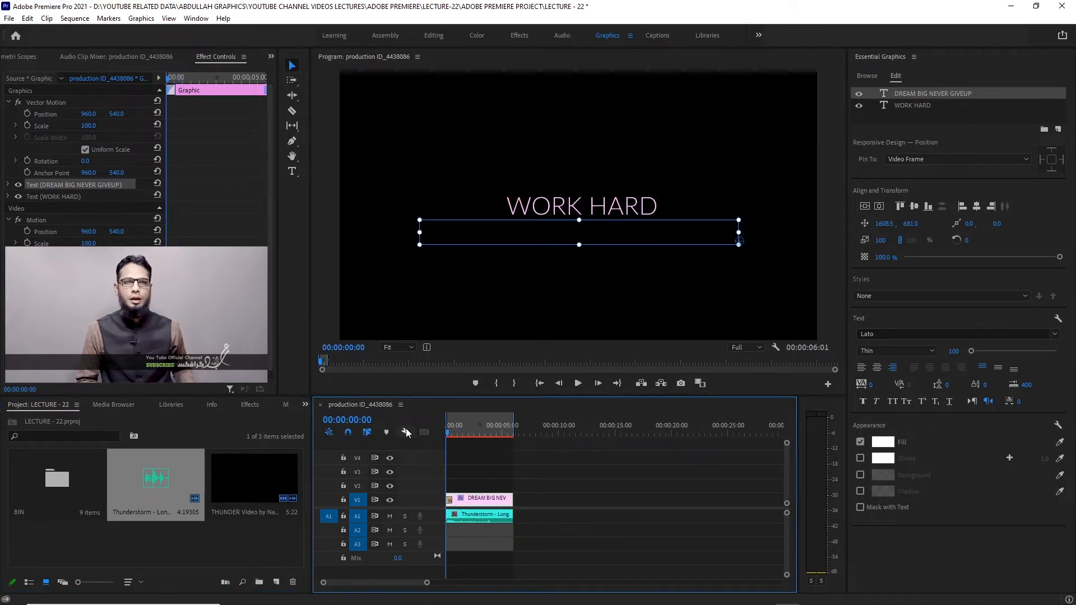
pyautogui.press('space')
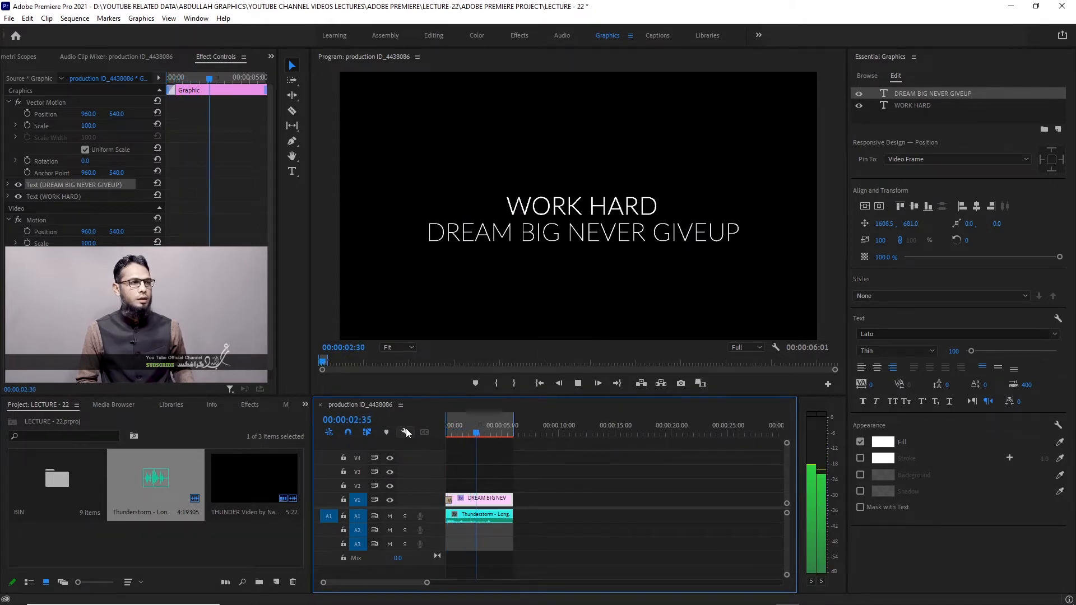
pyautogui.press('space')
pyautogui.press('space')
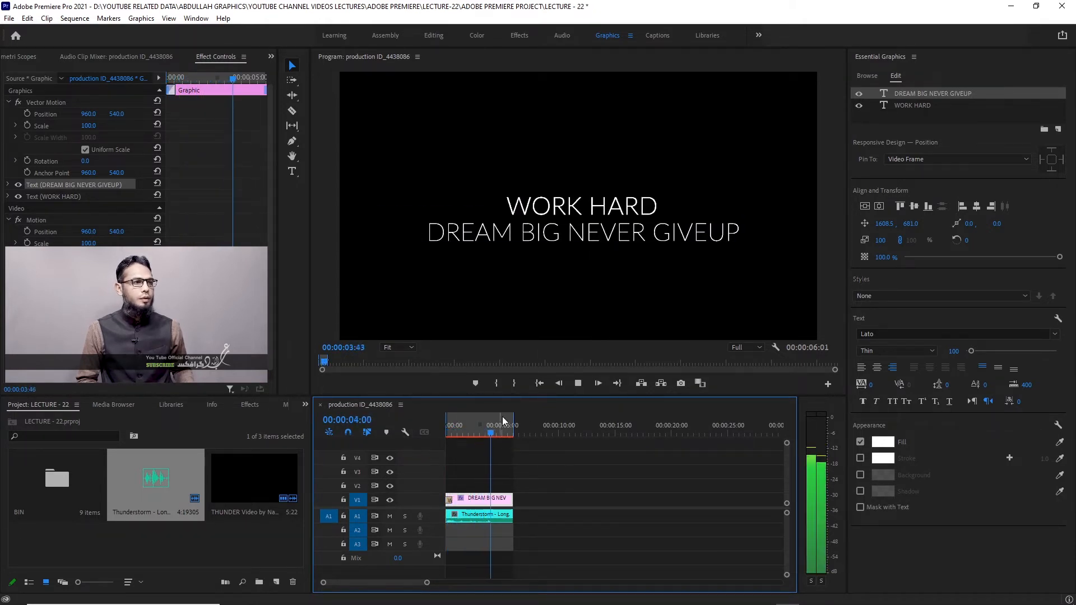
pyautogui.press('space')
pyautogui.click(541, 429)
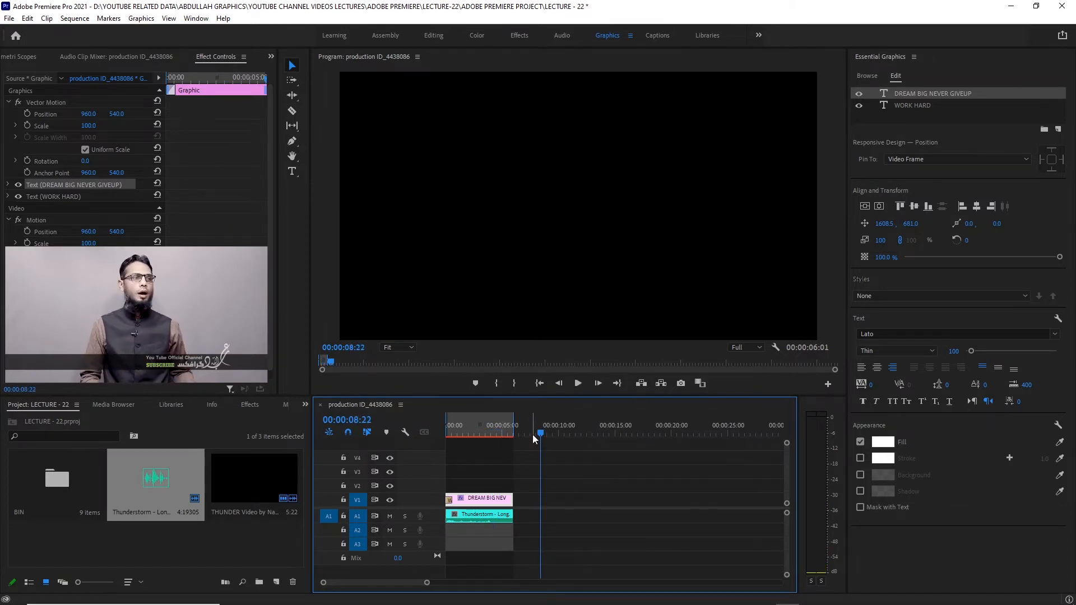
pyautogui.click(464, 438)
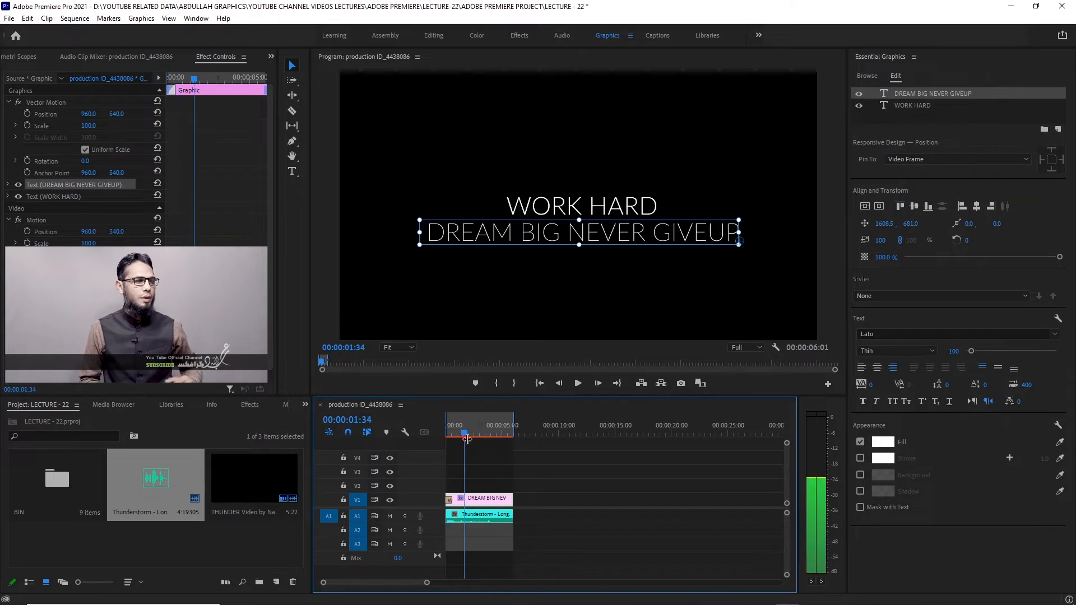
# Return the playhead to the start of the sequence and move the title clip from V1 up to V2.
pyautogui.click(475, 486)
pyautogui.click(473, 503)
pyautogui.moveTo(455, 432); pyautogui.dragTo(436, 430)
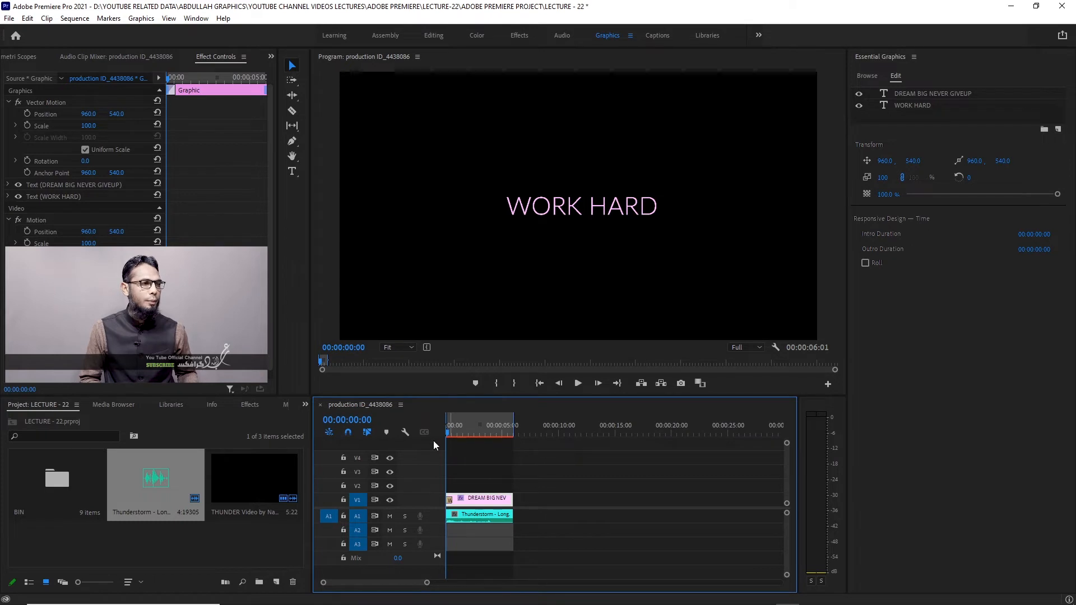
pyautogui.moveTo(473, 498); pyautogui.dragTo(477, 485)
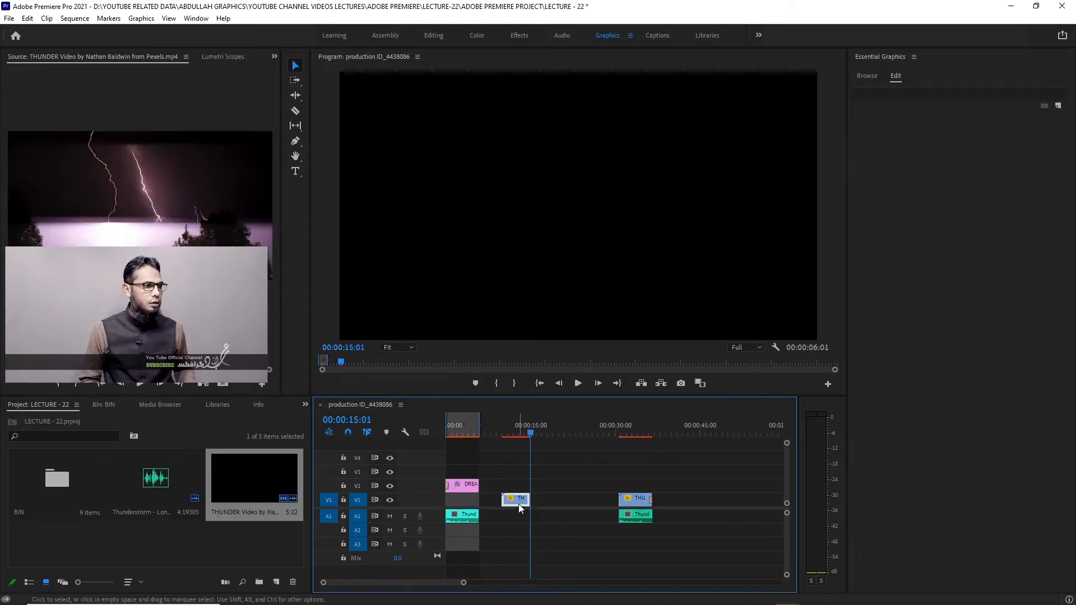
# Place the thunder video clip at the start of track V1 beneath the title and play the sequence from the beginning.
pyautogui.moveTo(518, 500); pyautogui.dragTo(465, 510)
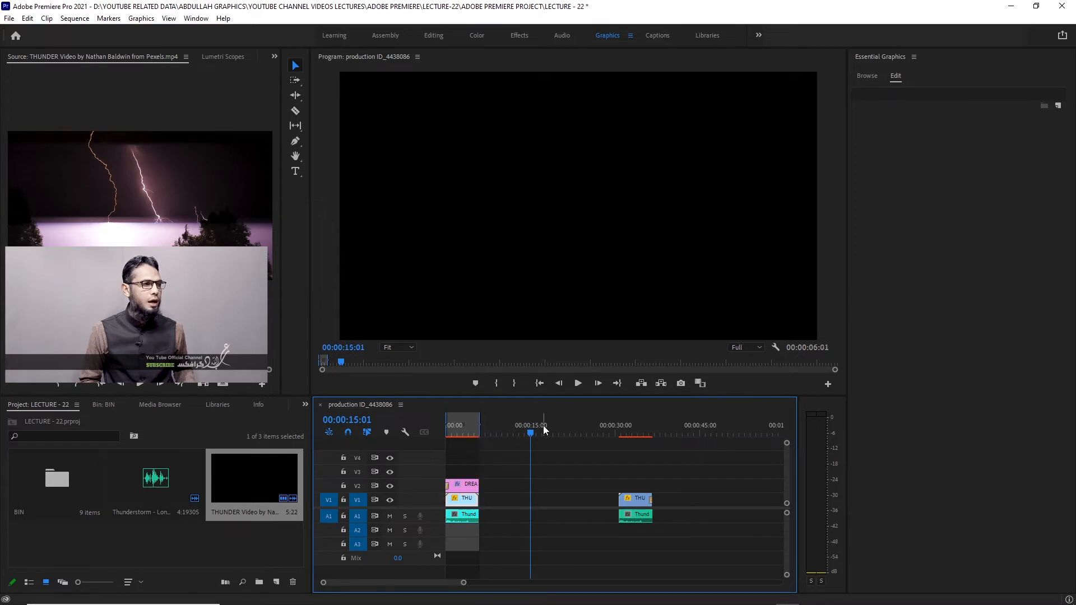
pyautogui.moveTo(533, 437); pyautogui.dragTo(431, 425)
pyautogui.press('space')
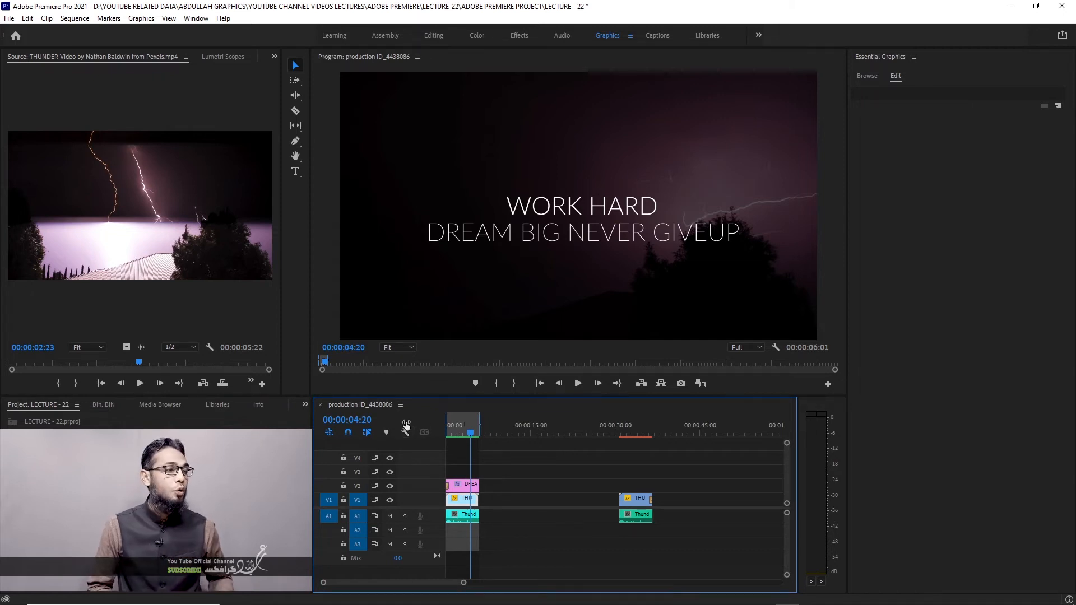
# Add a starting keyframe for the title clip's Vector Motion Scale at 00:00:00:30, just after the Whip transition.
pyautogui.moveTo(477, 435); pyautogui.dragTo(450, 435)
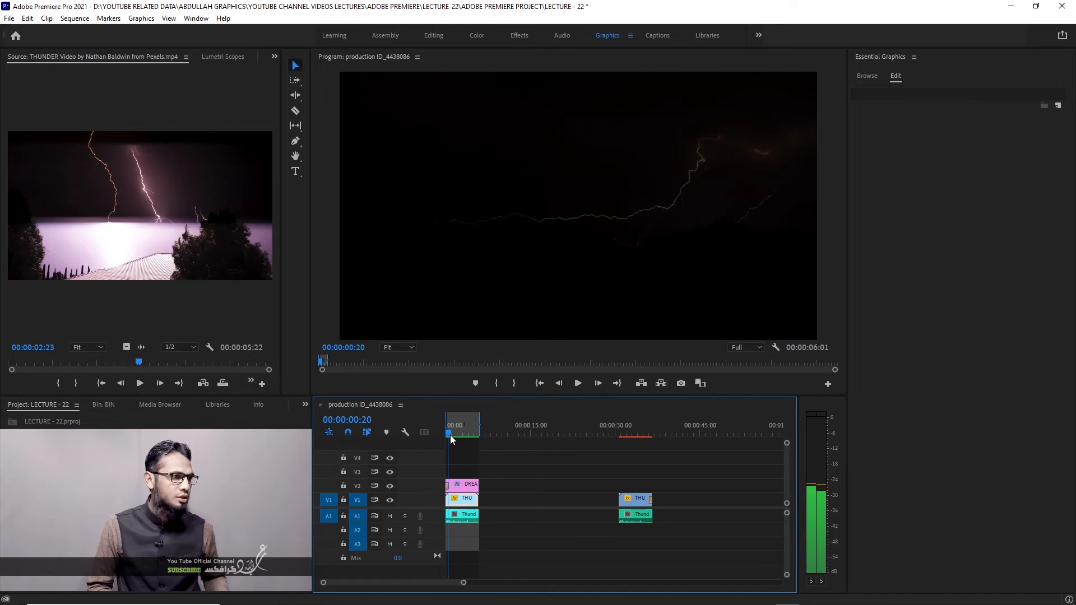
pyautogui.moveTo(450, 435); pyautogui.dragTo(452, 436)
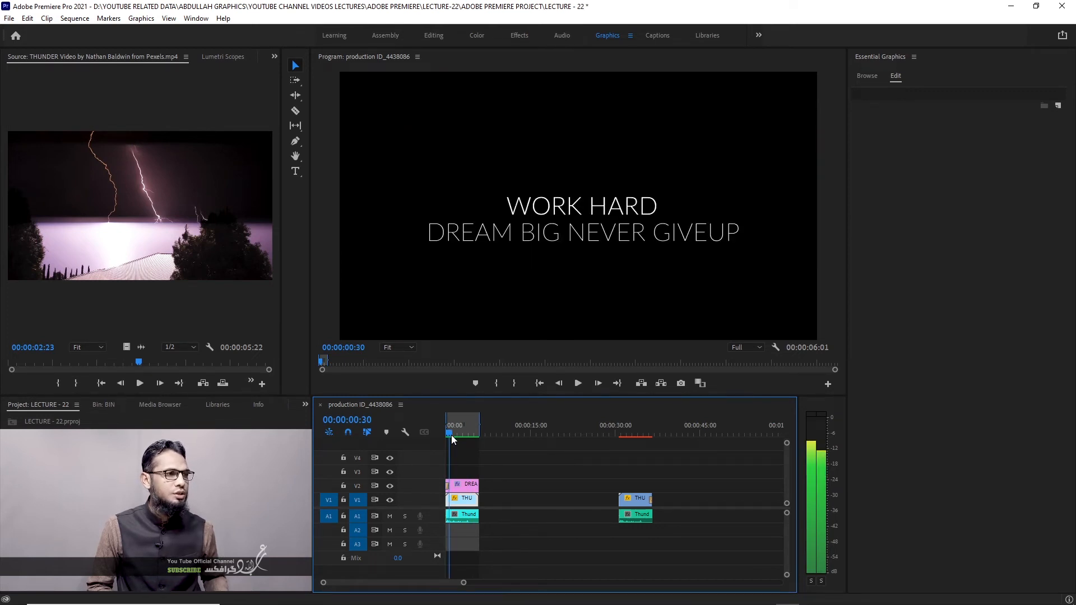
pyautogui.click(467, 487)
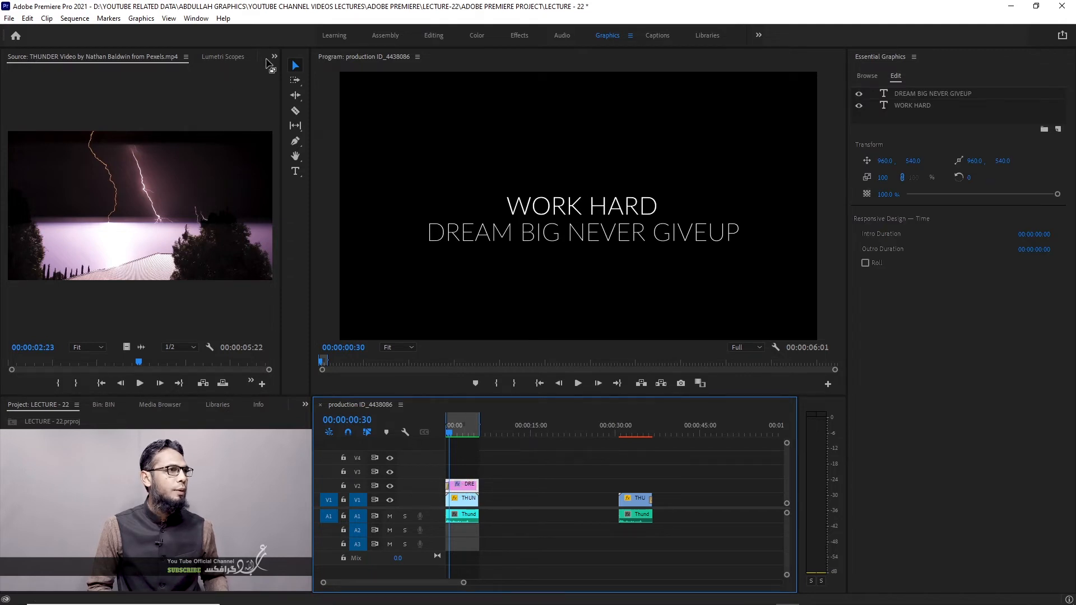
pyautogui.click(274, 56)
pyautogui.click(297, 111)
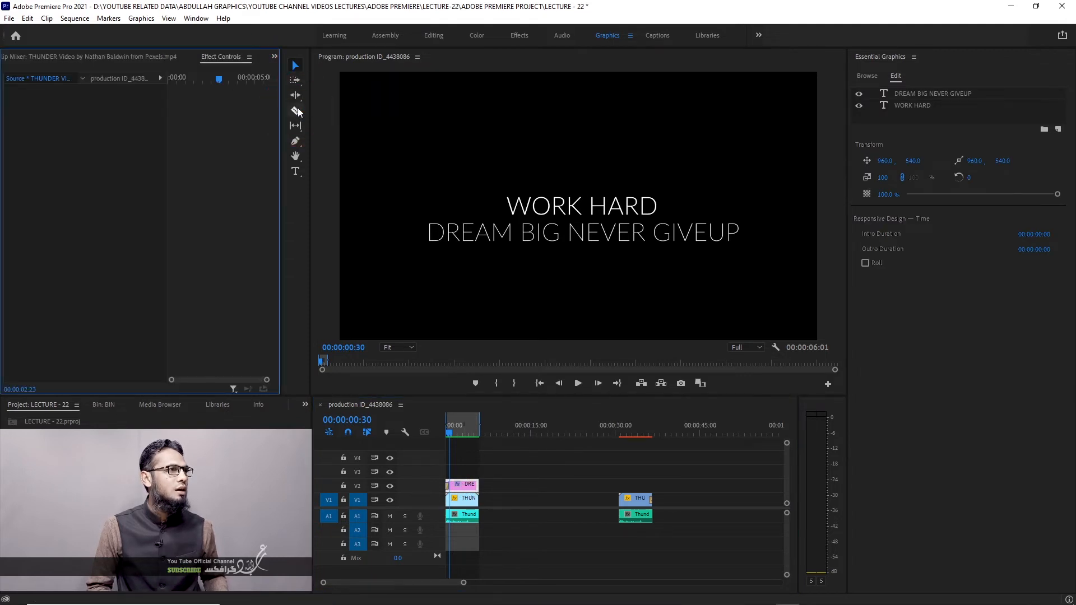
pyautogui.click(462, 469)
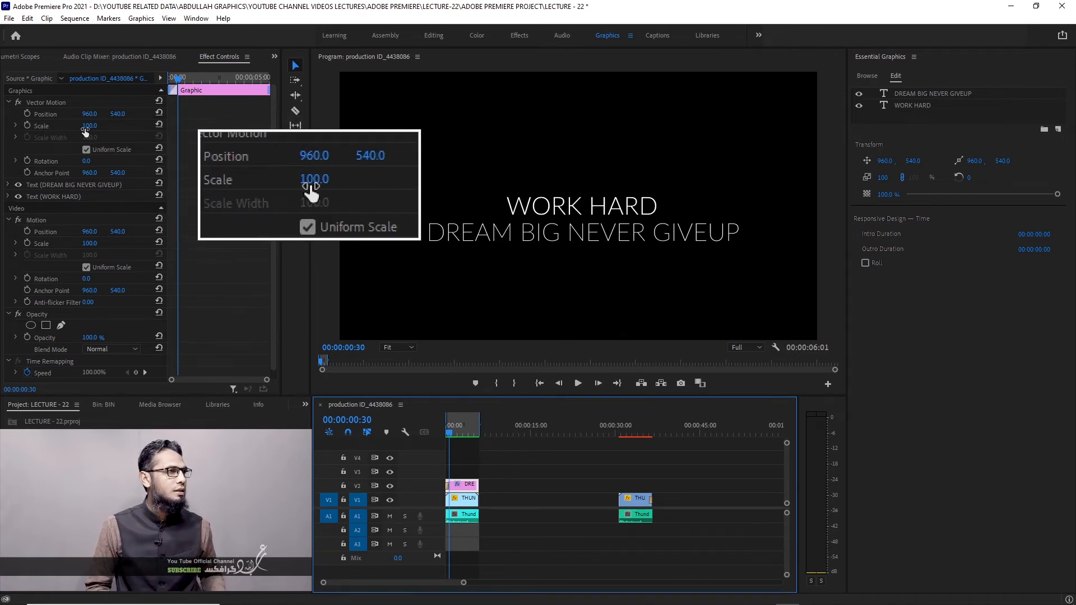
pyautogui.click(28, 127)
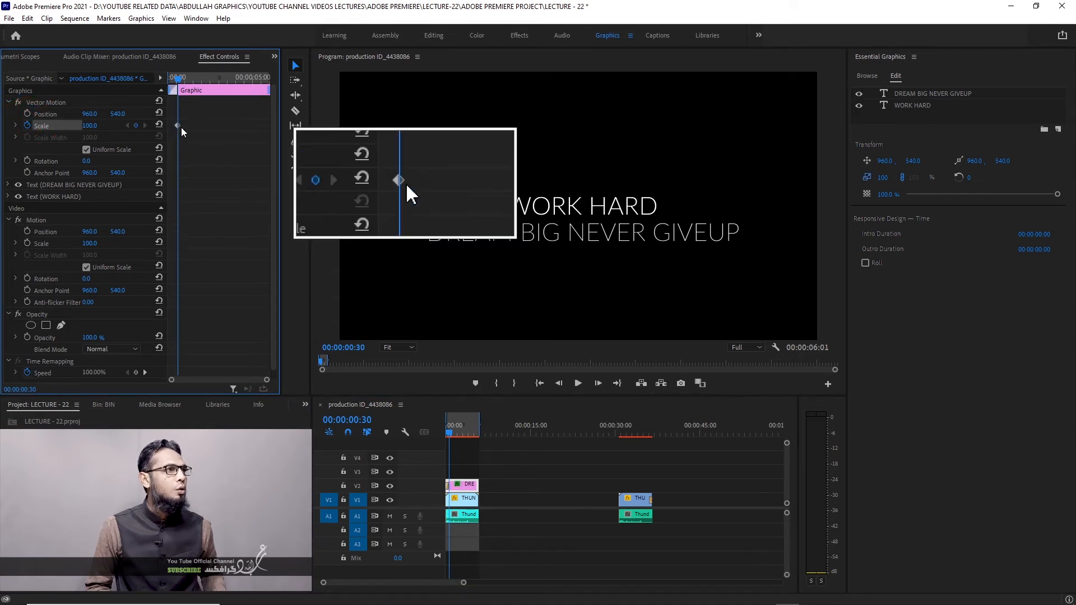
# Go to 00:00:05:43 near the end of the title clip and open its Vector Motion Scale value for editing.
pyautogui.moveTo(180, 82); pyautogui.dragTo(278, 99)
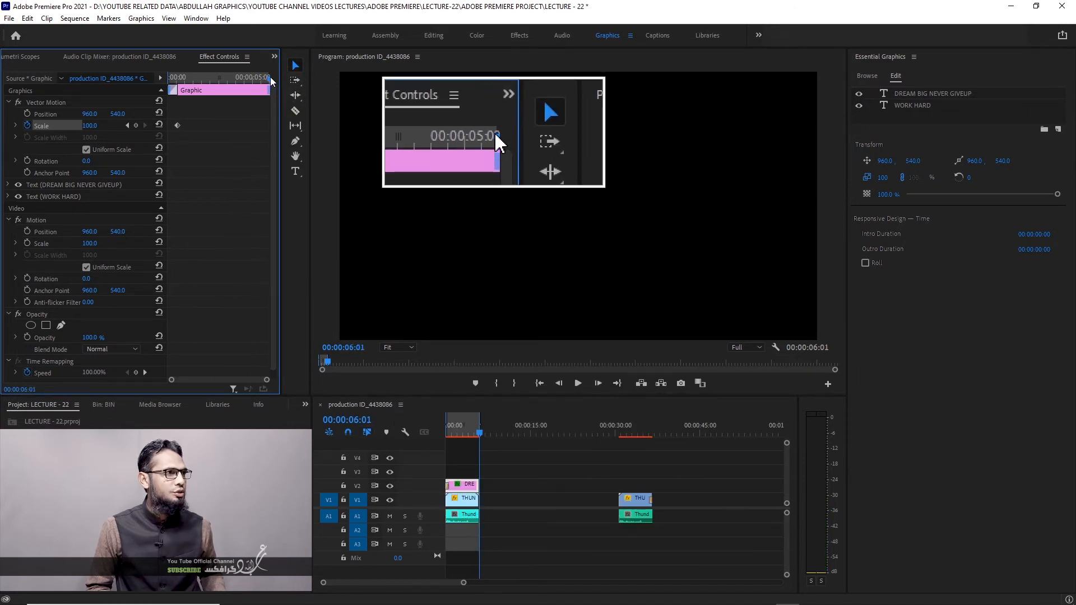
pyautogui.moveTo(268, 90); pyautogui.dragTo(267, 91)
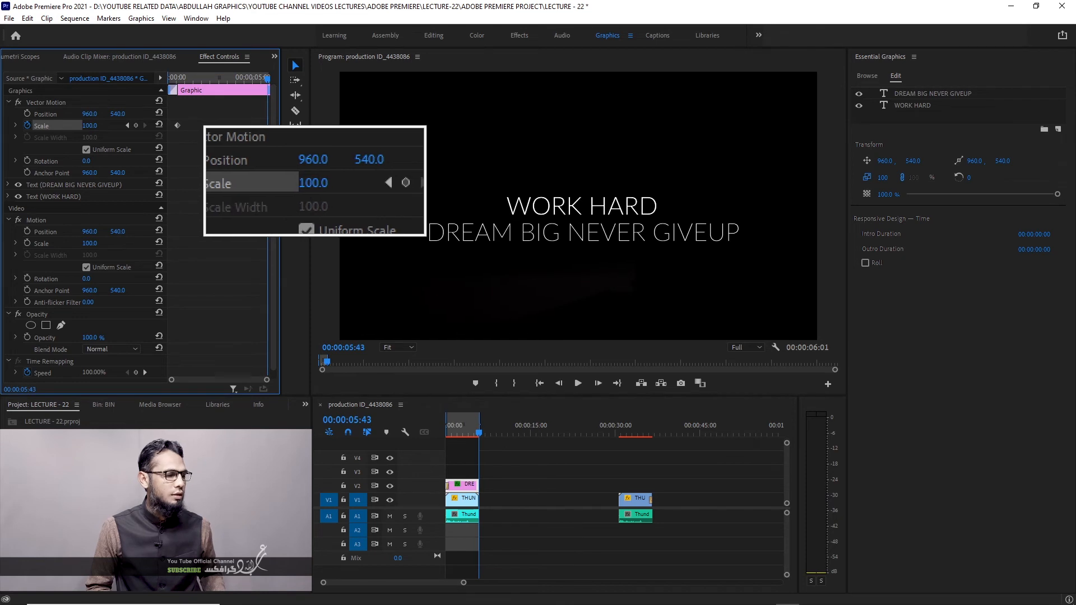
pyautogui.click(92, 126)
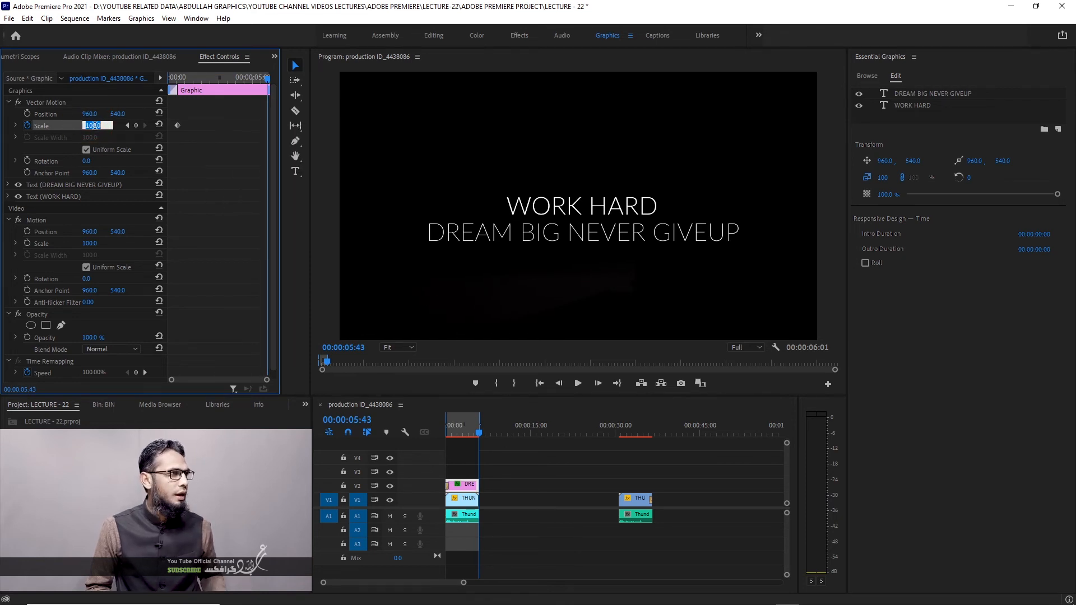
pyautogui.moveTo(96, 126); pyautogui.dragTo(107, 126)
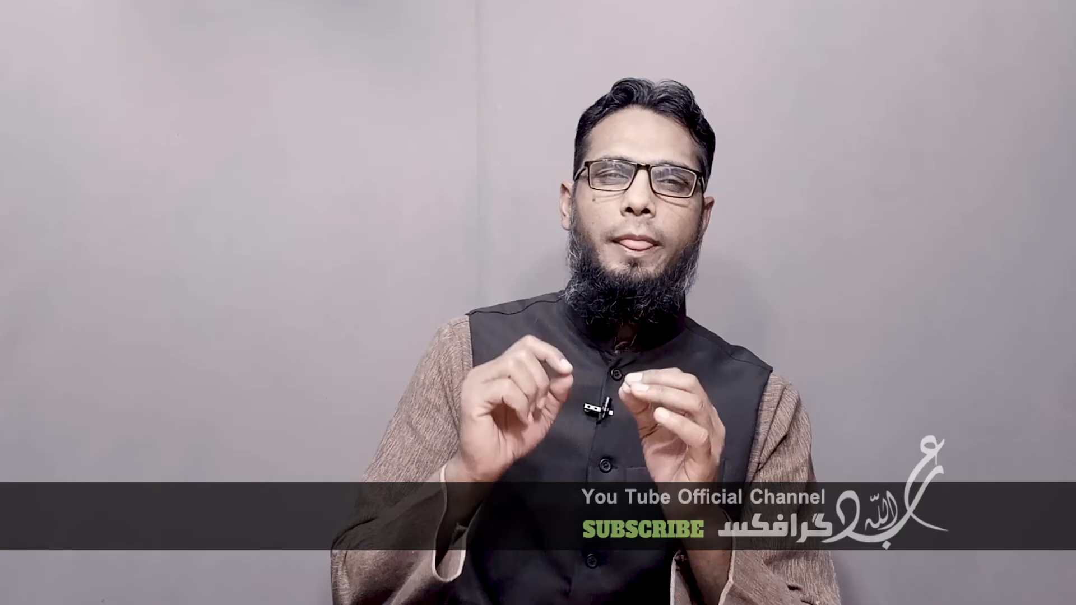